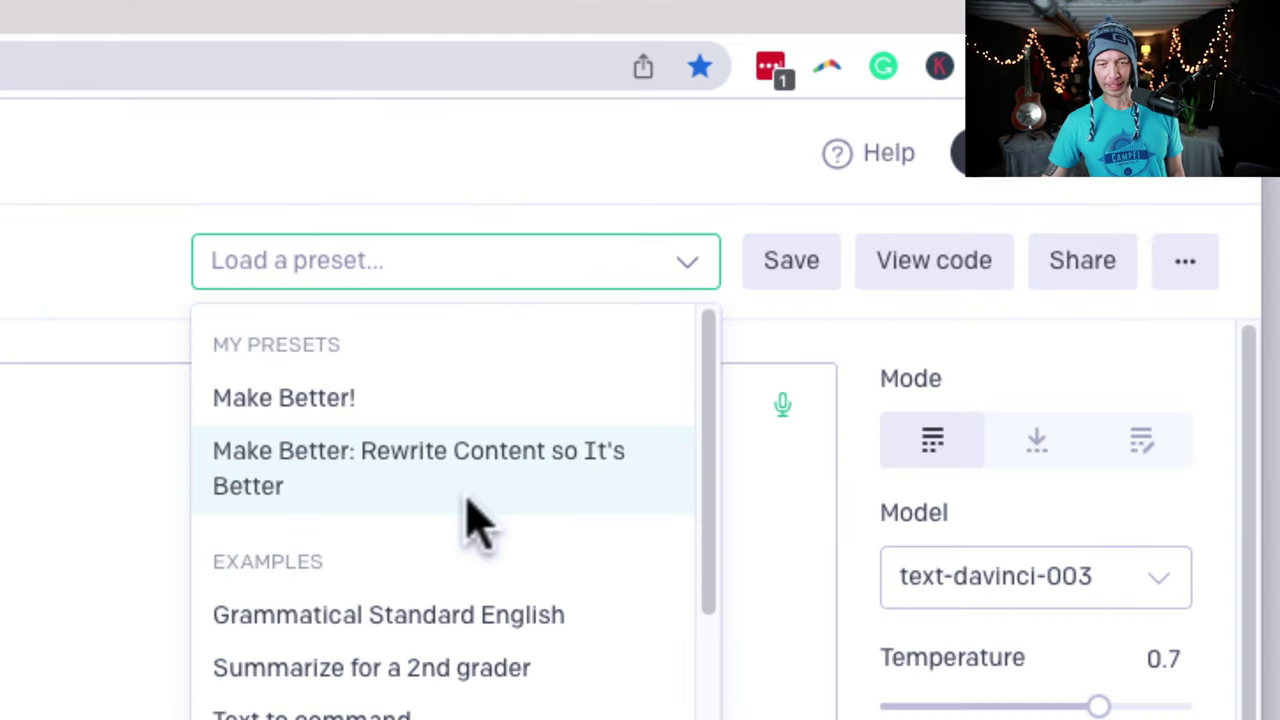
- Load the Chat example preset in the Playground
scroll(466, 521, "down", 3)
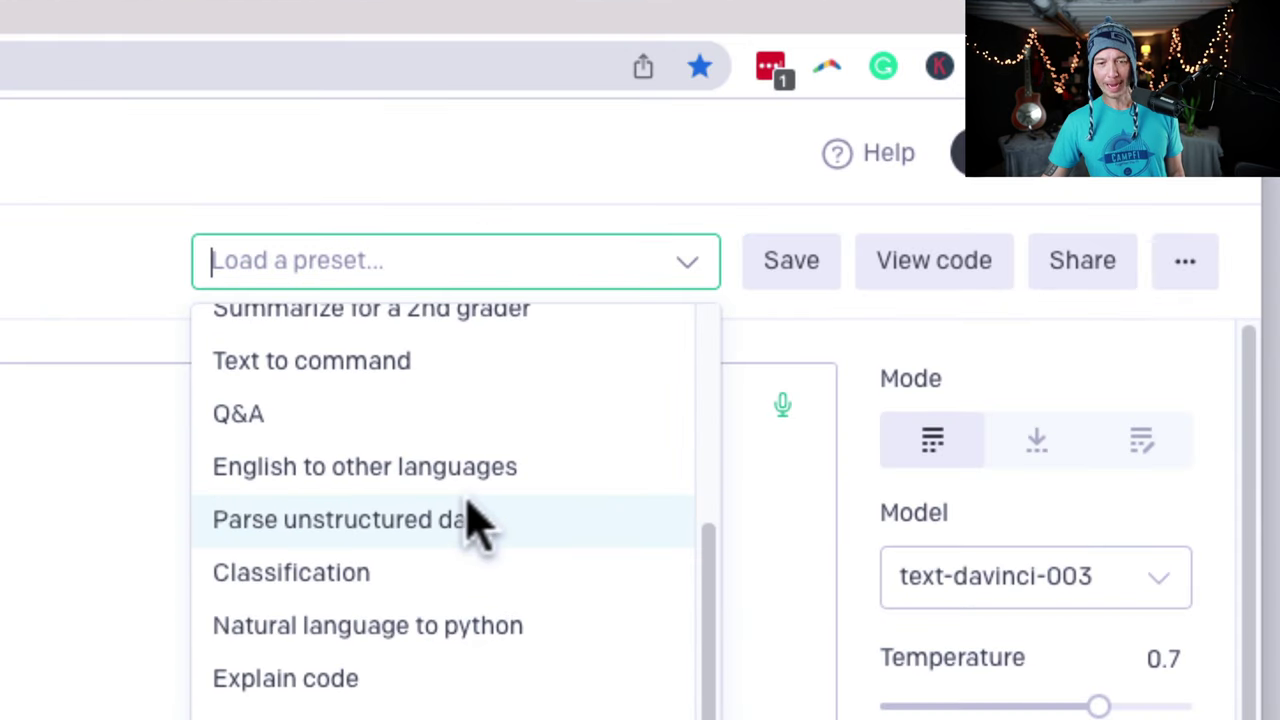
left_click(491, 712)
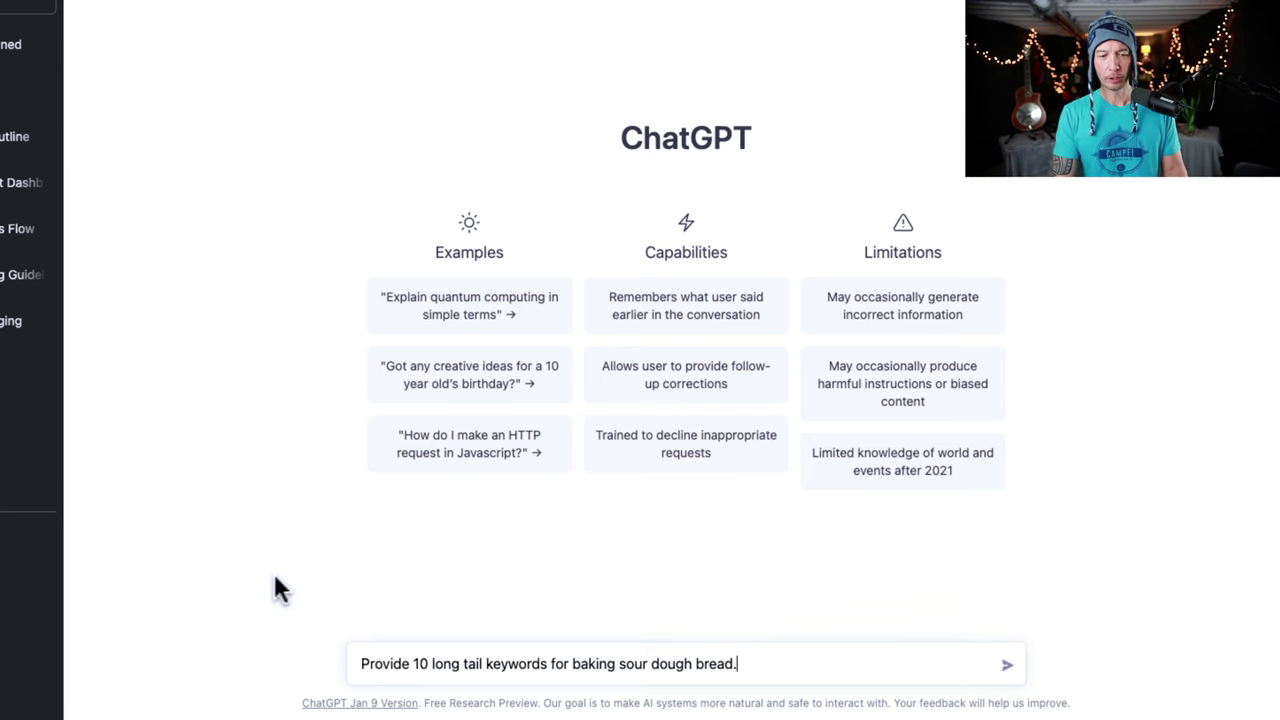
- Submit the ChatGPT prompt "Provide 10 long tail keywords for baking sour dough bread."
key("Return")
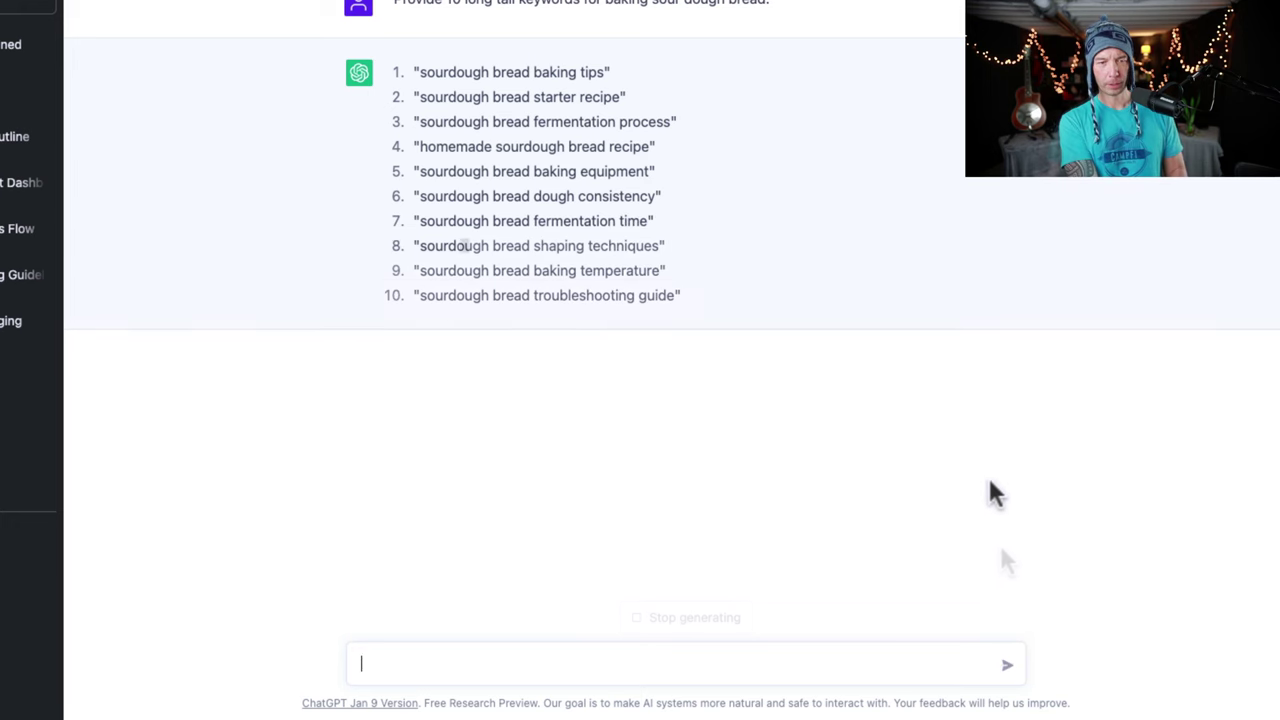
- Submit the prompt "Provide an outline for" followed by the keyword "sourdough bread fermentation time" copied from the generated list
type("Provide an outline for")
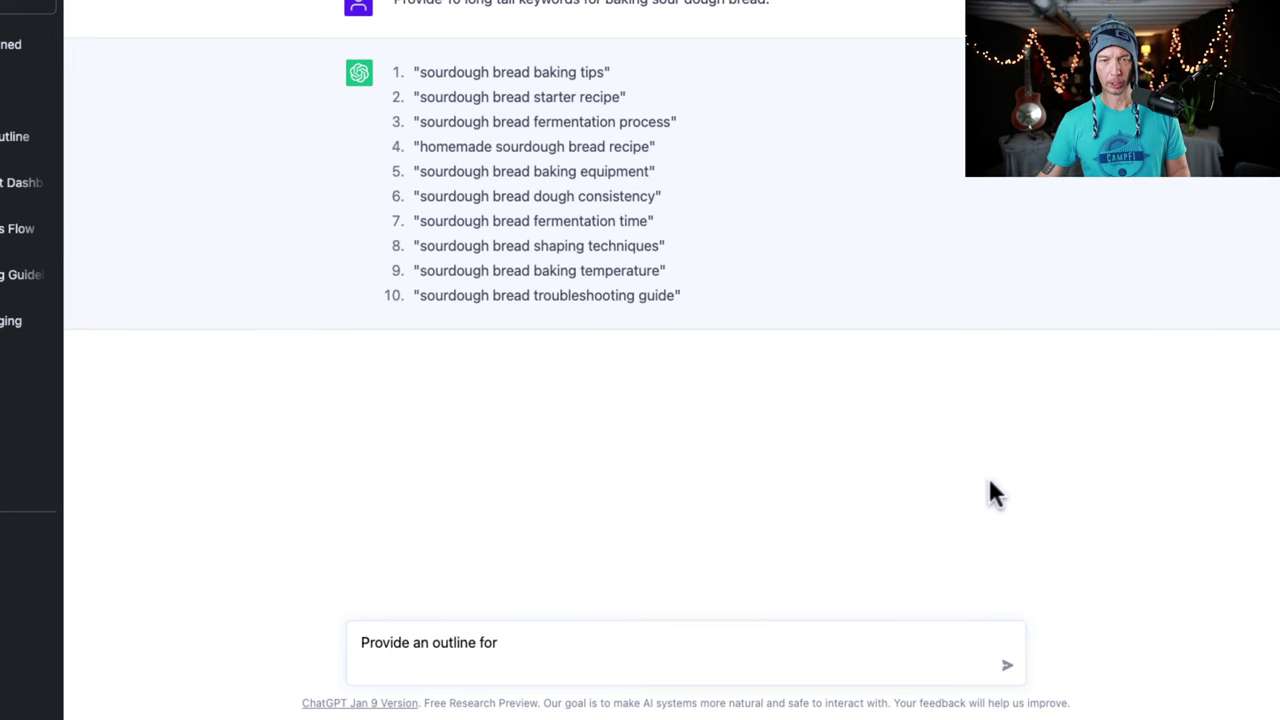
key("BackSpace")
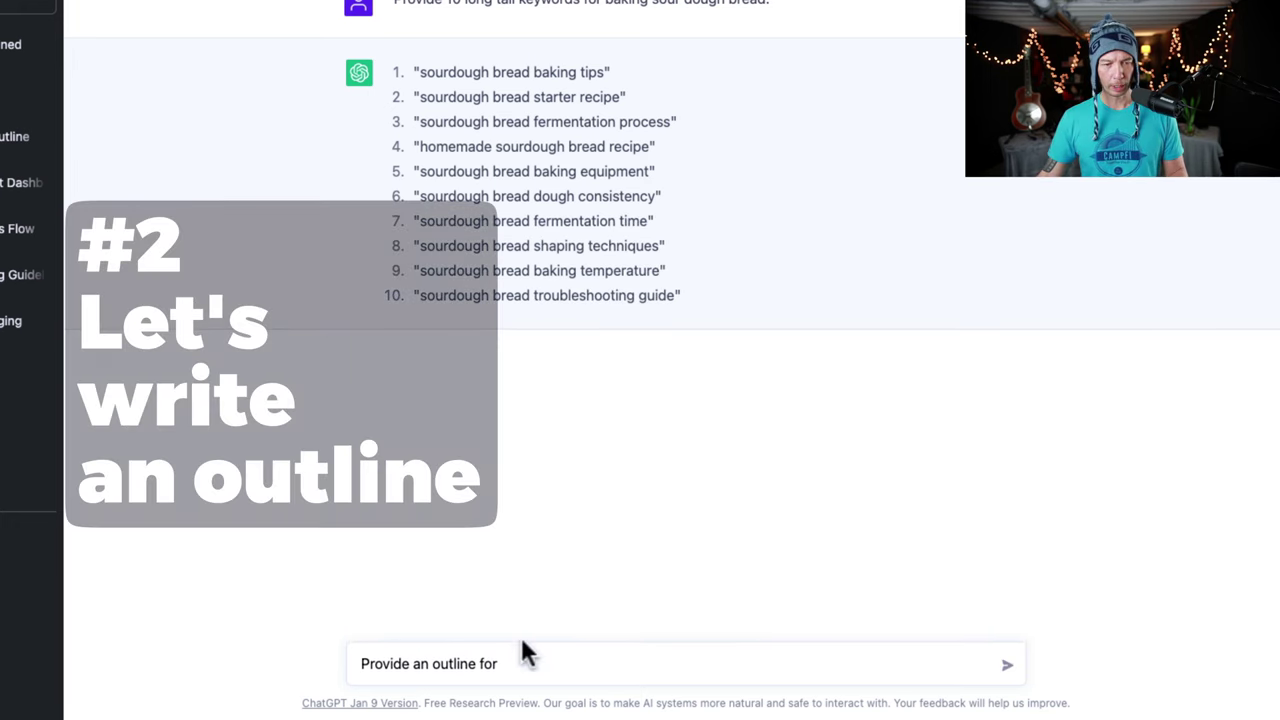
left_click_drag(420, 221, 630, 230)
key("super+c")
left_click(578, 668)
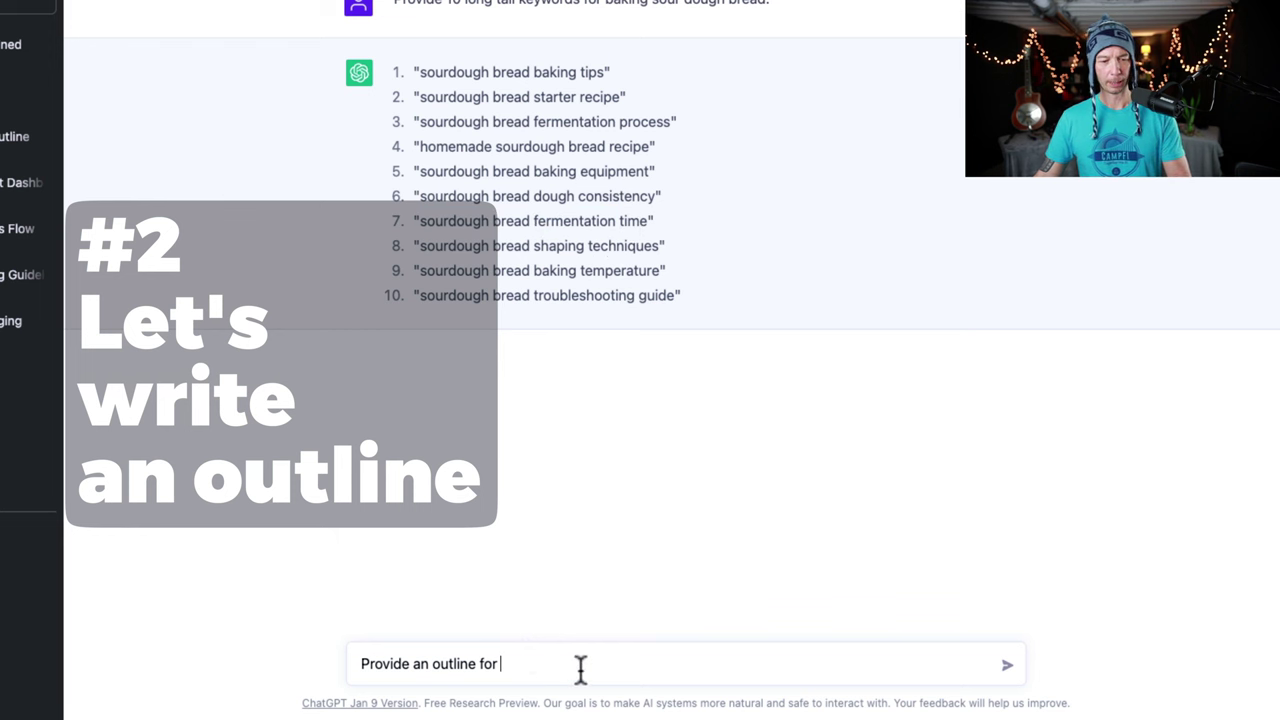
key("super+v")
key("Return")
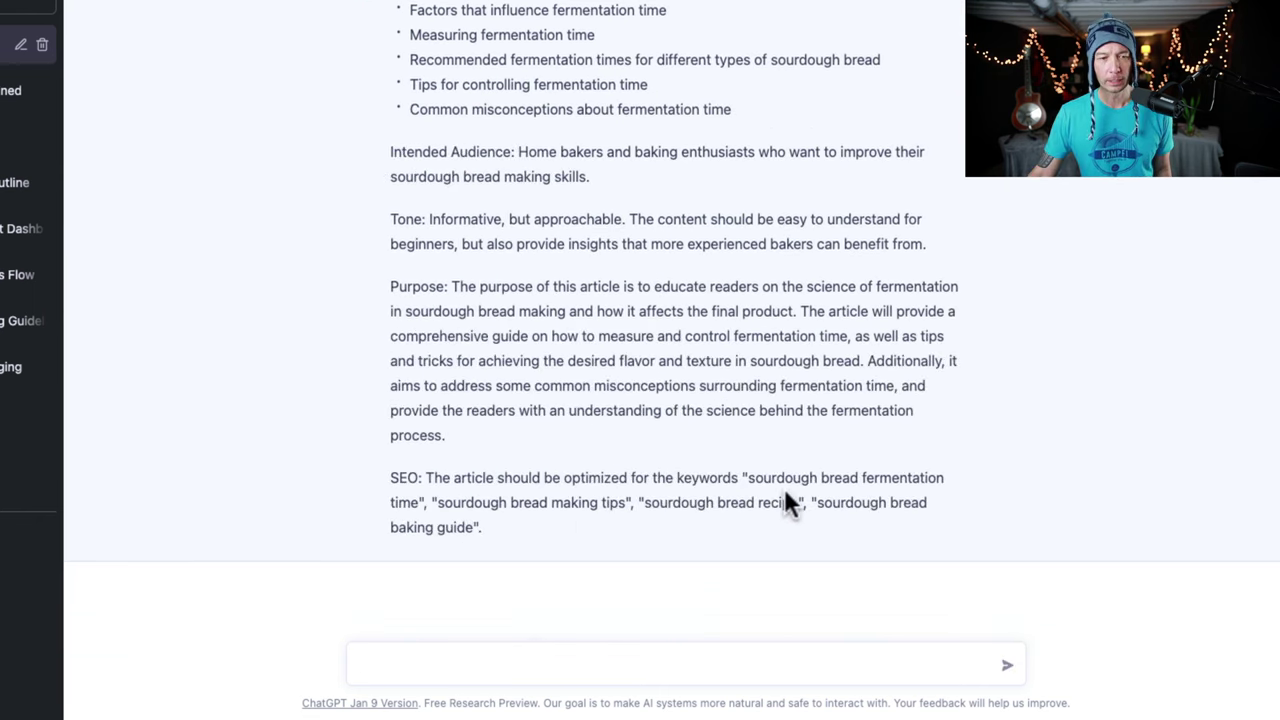
- Write a prompt for a blog post based on the outline and content brief, in a friendly, casual, first-person tone, with 3 image suggestions
scroll(785, 495, "up", 10)
scroll(784, 488, "up", 4)
scroll(784, 488, "down", 11)
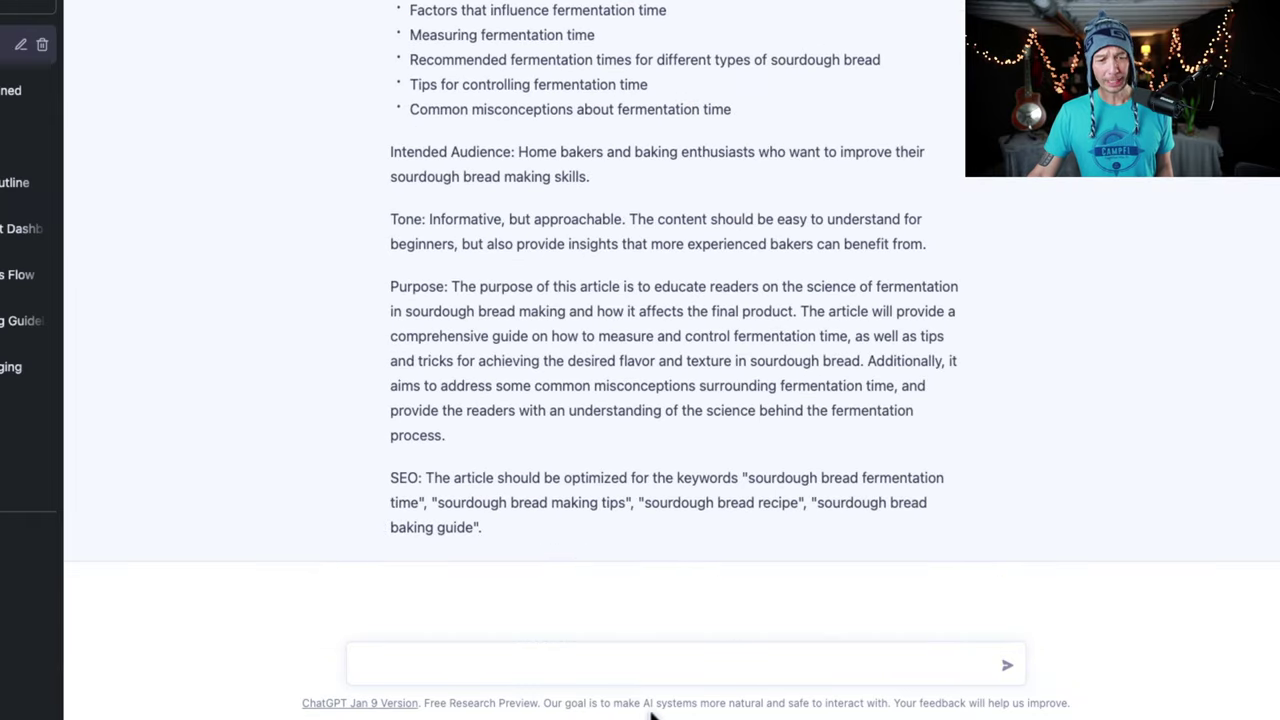
left_click(669, 672)
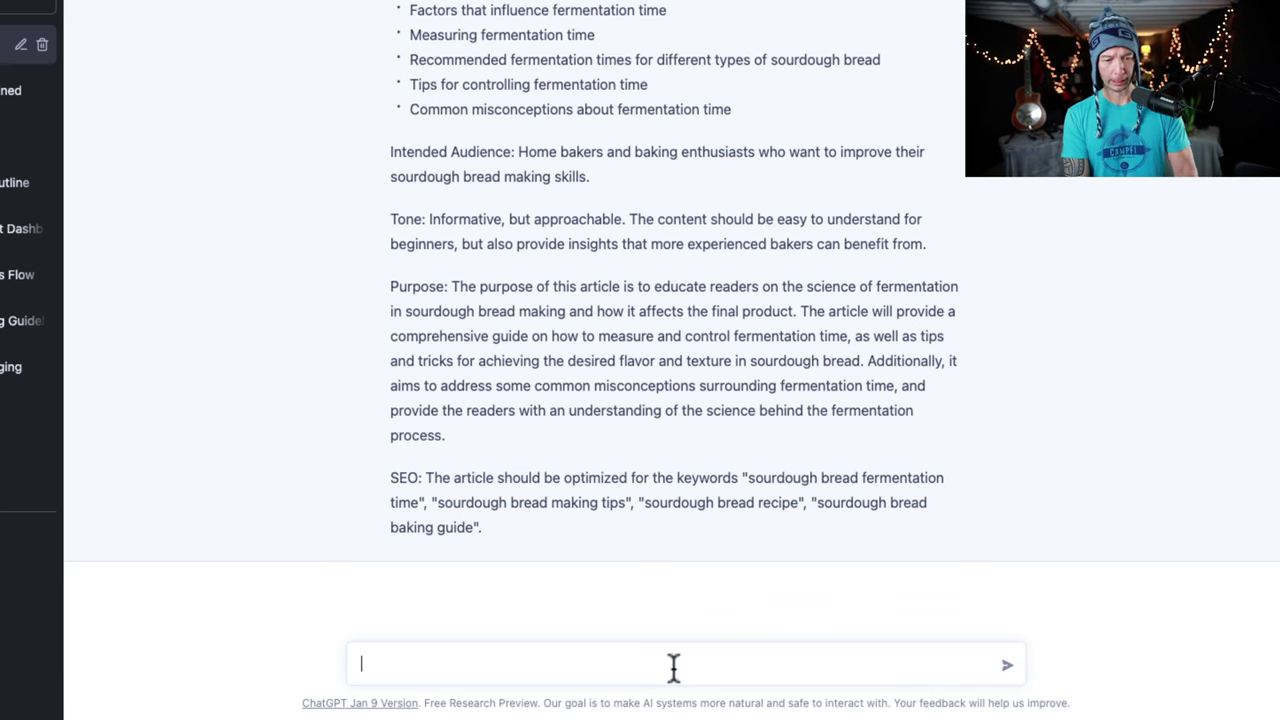
type("Write a blog post based on the outline. Use a friendly, casual tone, written in the first person. Provide 3 suggestions for images that I should include.")
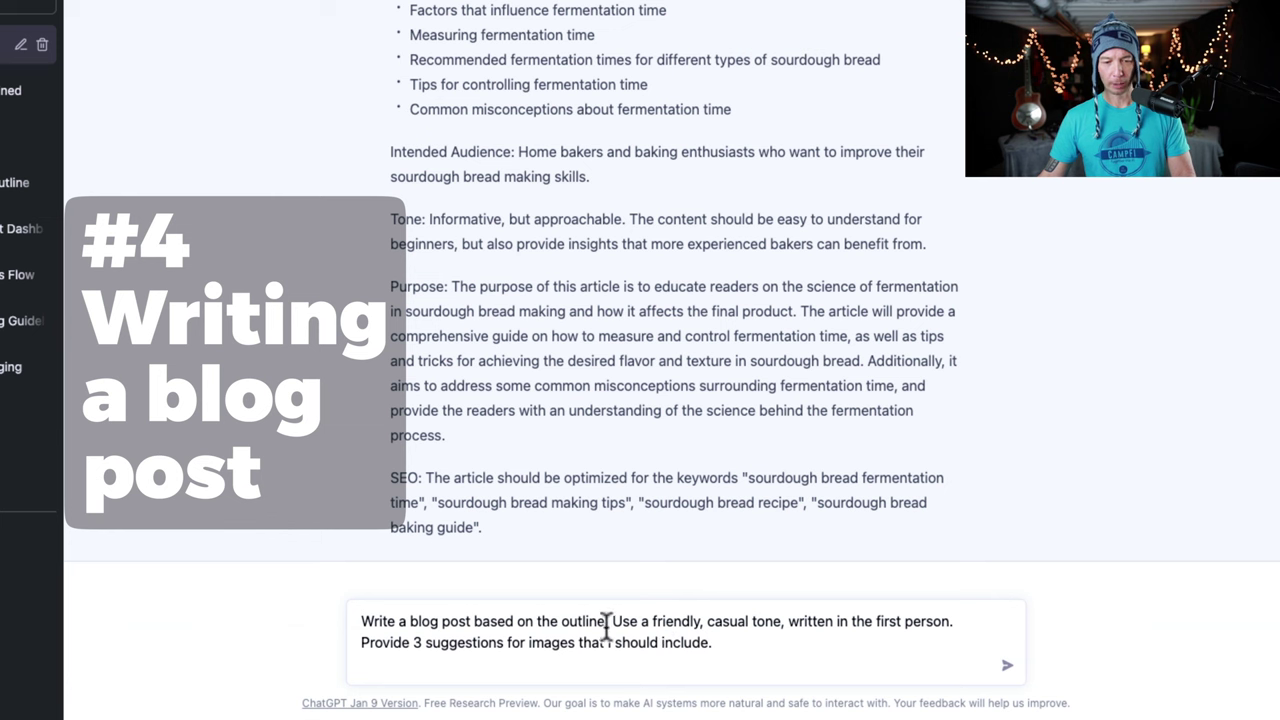
left_click(606, 622)
type("and")
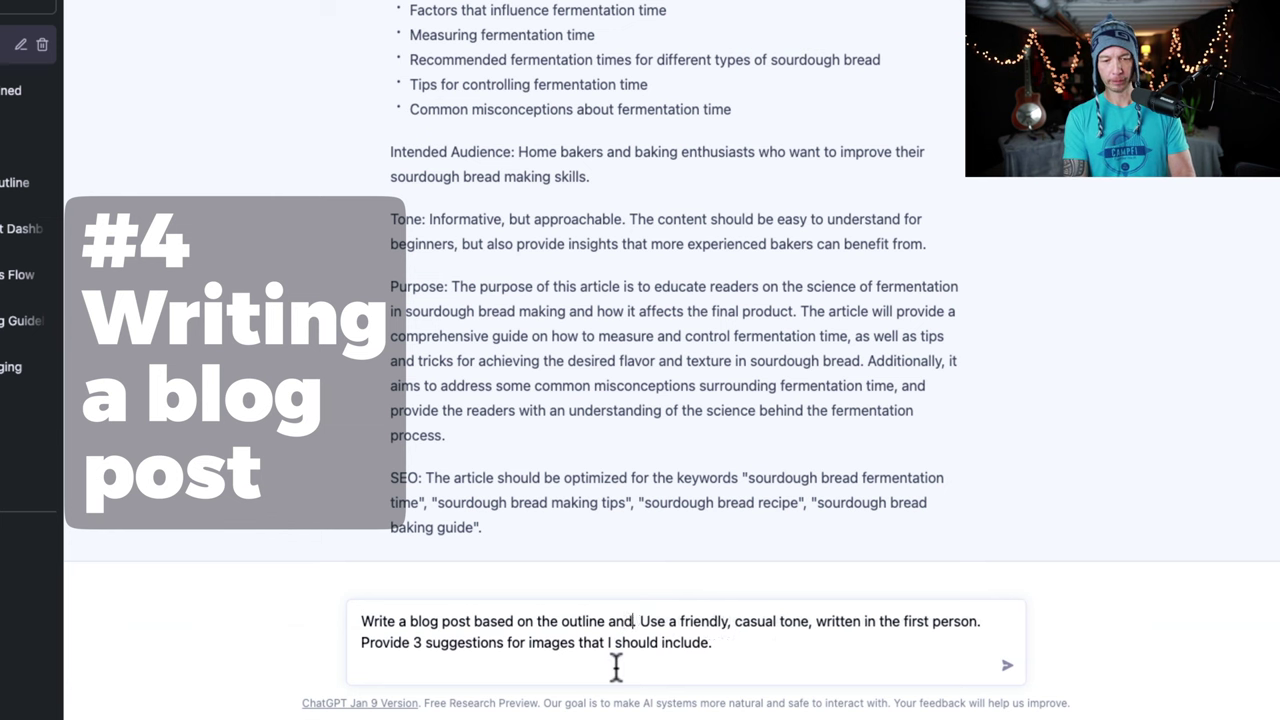
type(" content brief")
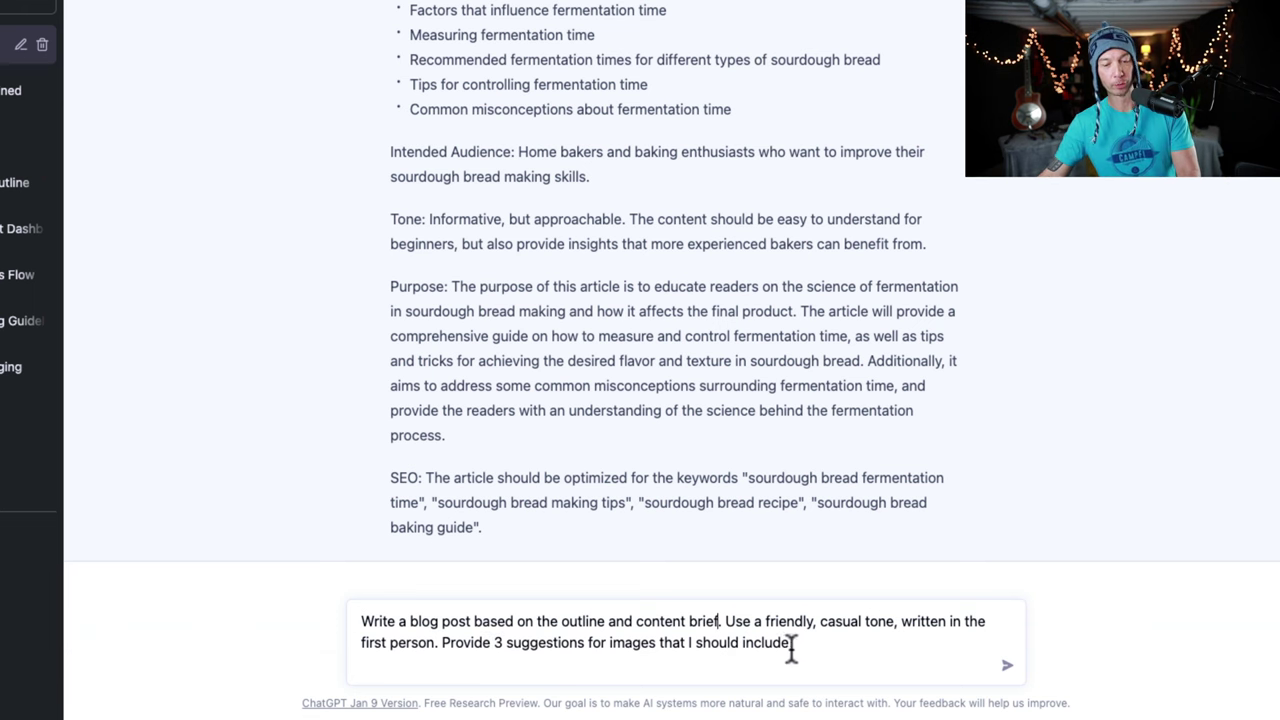
- Add "Aim for 500 - 1000 words" to the end of the blog post prompt and submit it
left_click(808, 641)
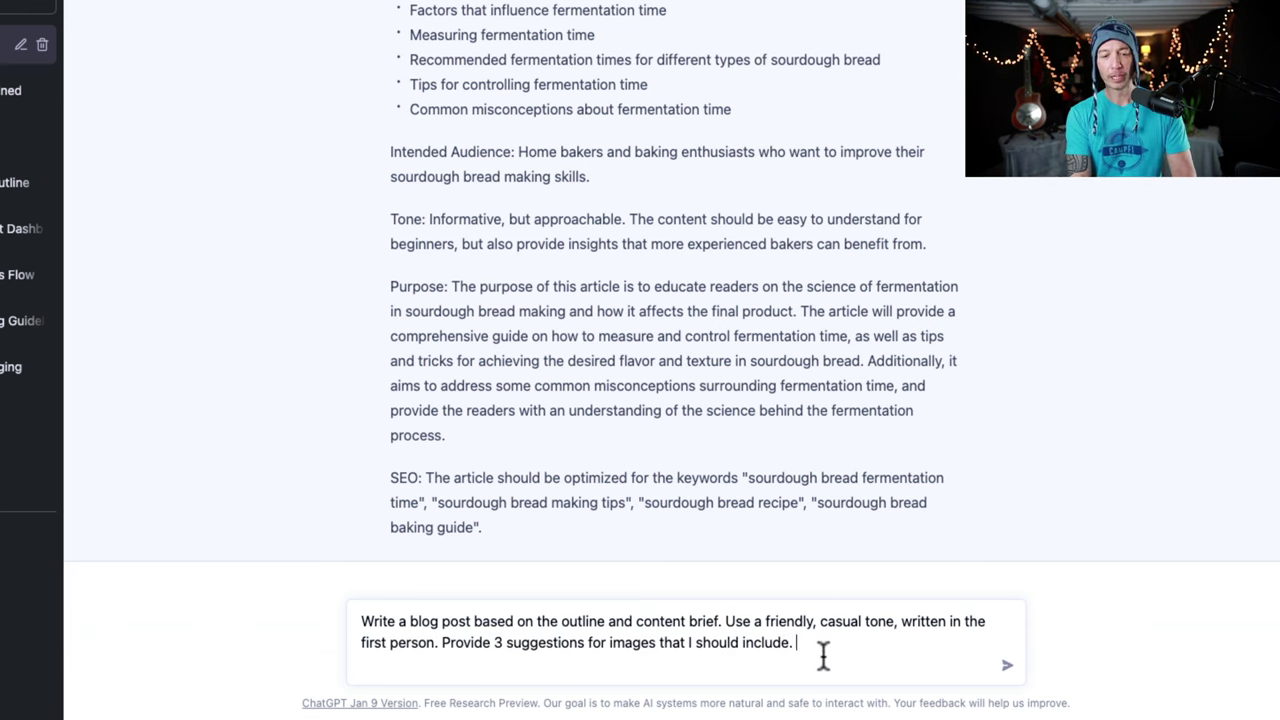
type("Aim for 500")
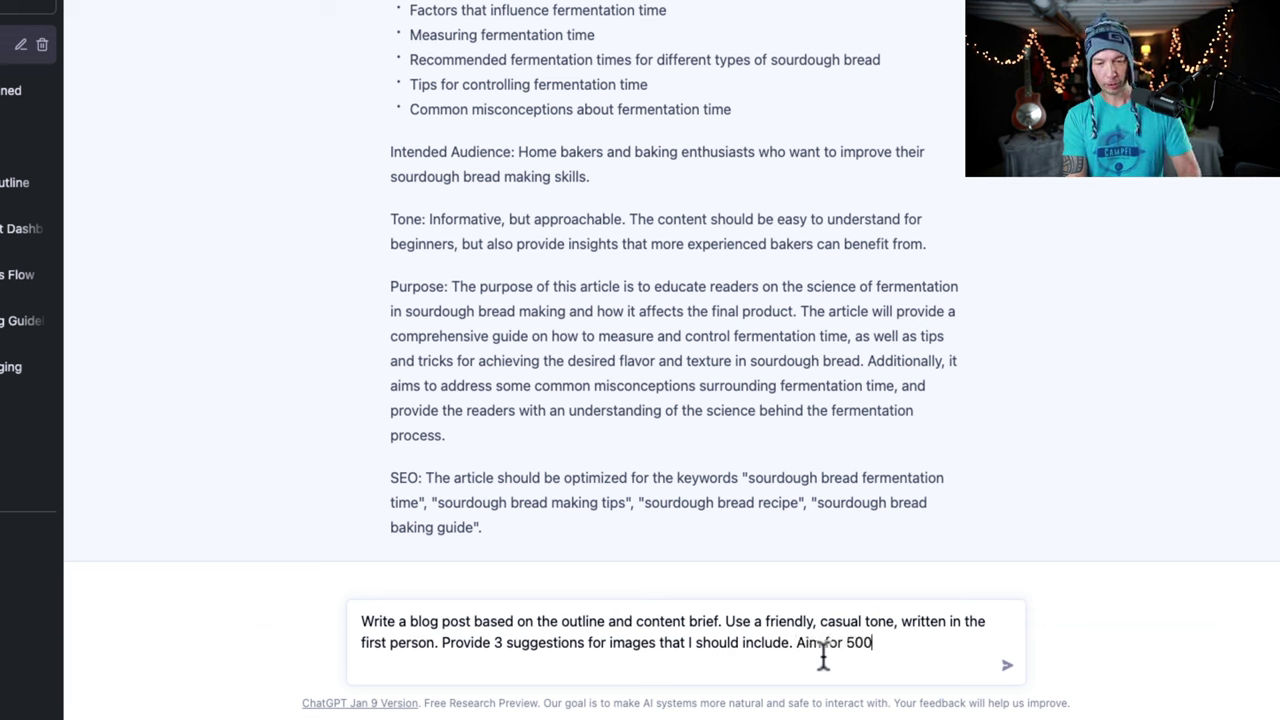
type(" - 1000 words")
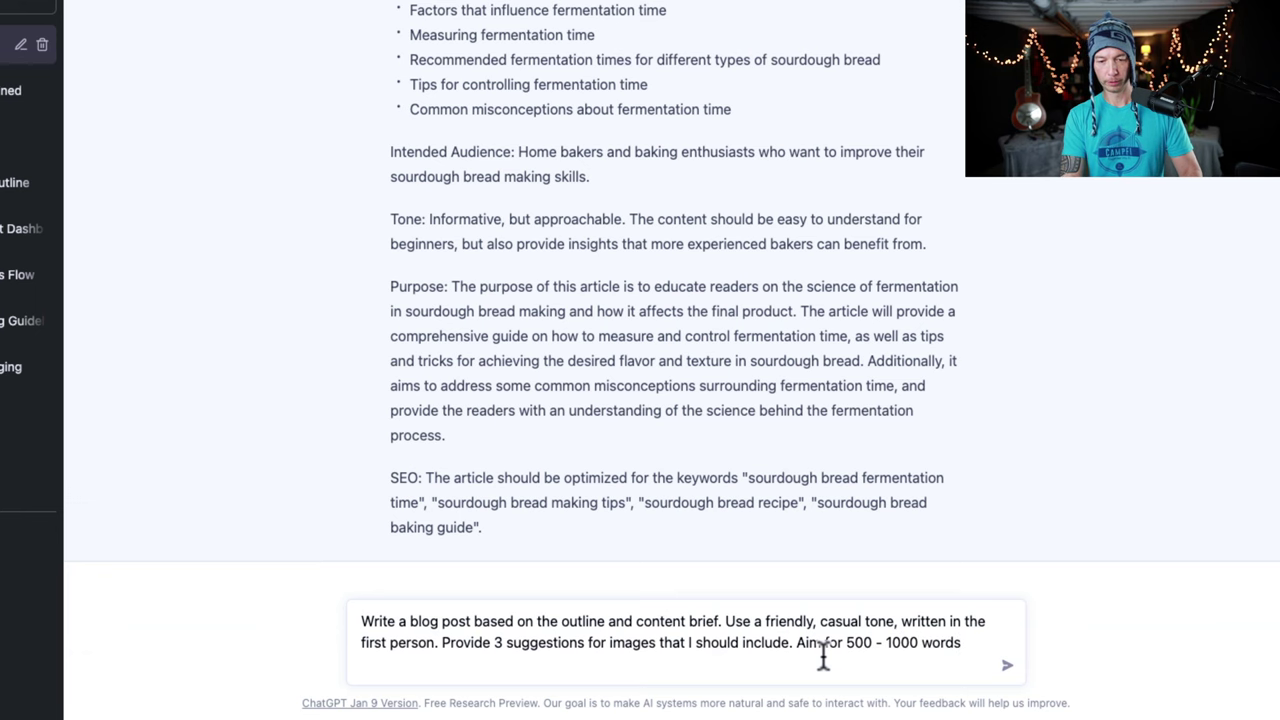
key("Return")
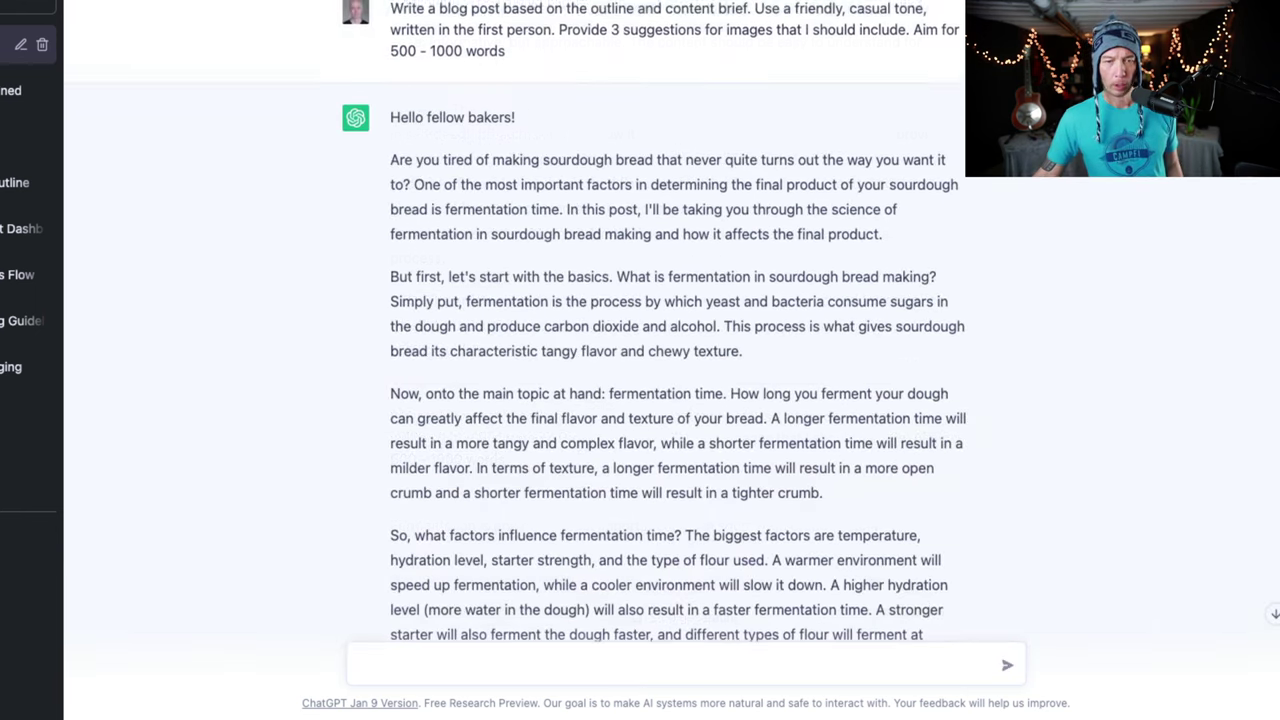
- Read through the generated blog post on sourdough fermentation time from its opening to its closing paragraph
scroll(660, 320, "down", 7)
scroll(678, 327, "down", 2)
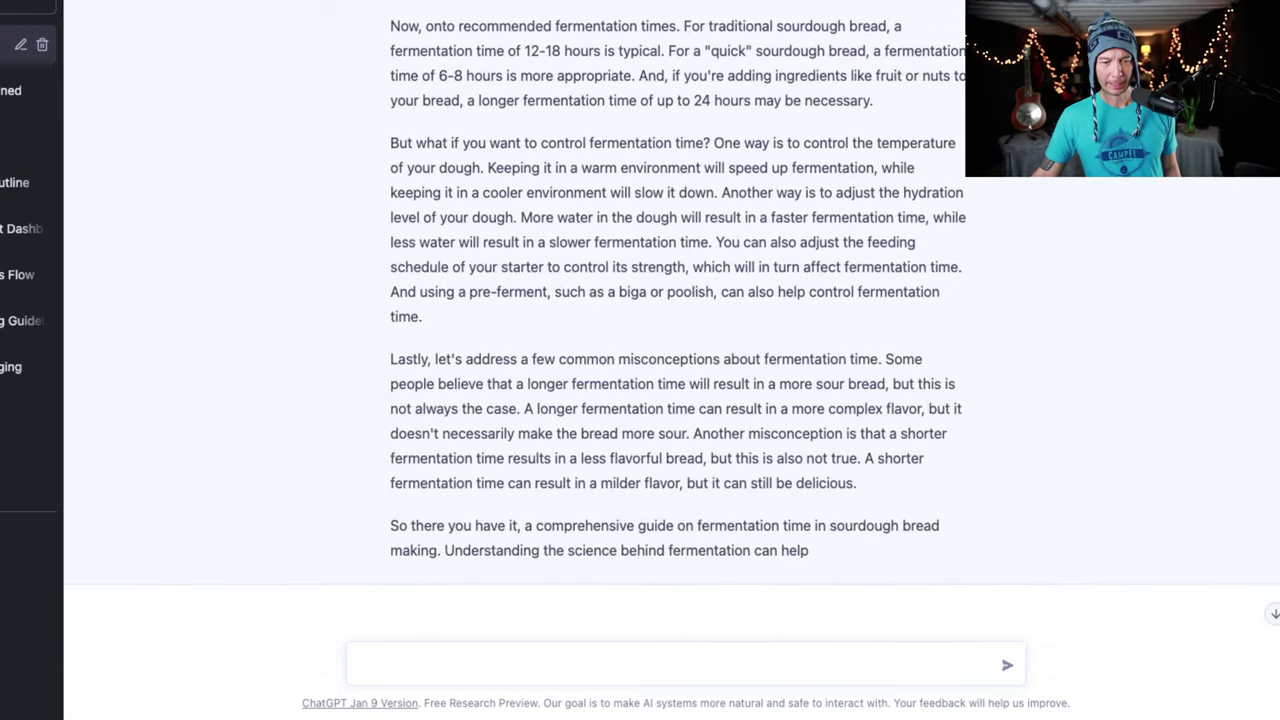
scroll(678, 327, "up", 4)
scroll(678, 327, "up", 4)
scroll(678, 327, "up", 1)
scroll(678, 327, "down", 4)
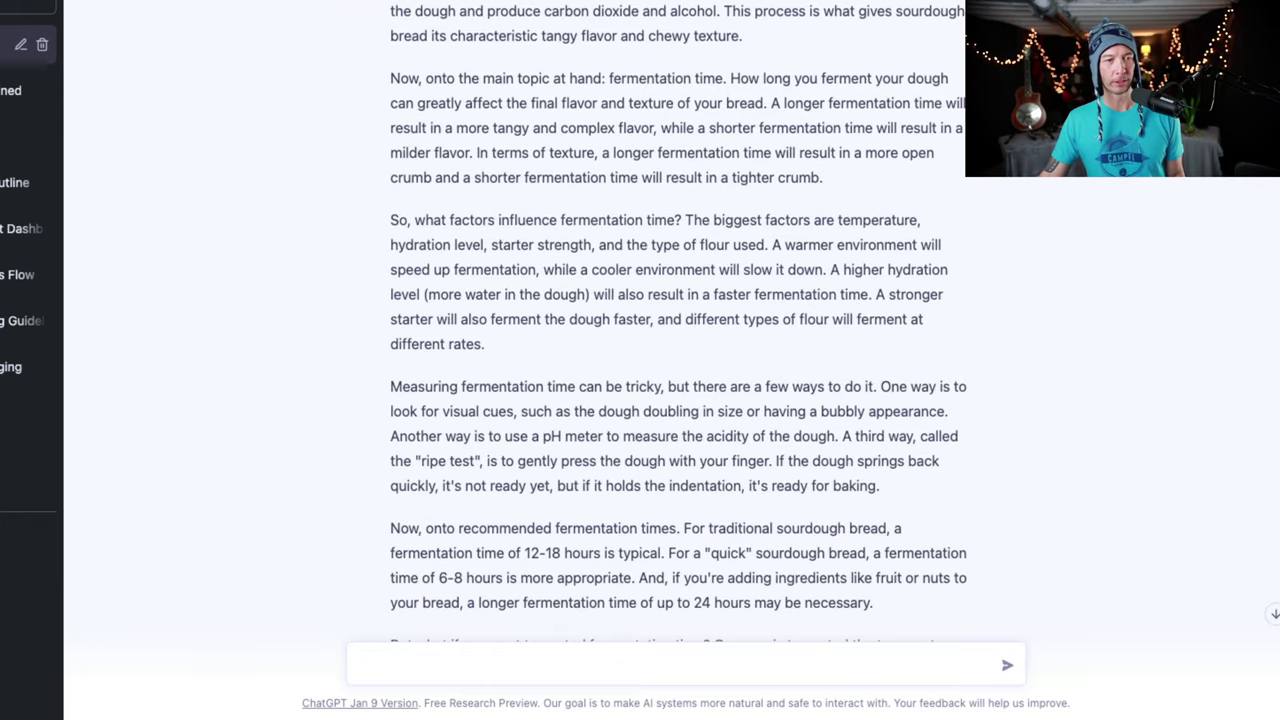
scroll(678, 327, "up", 3)
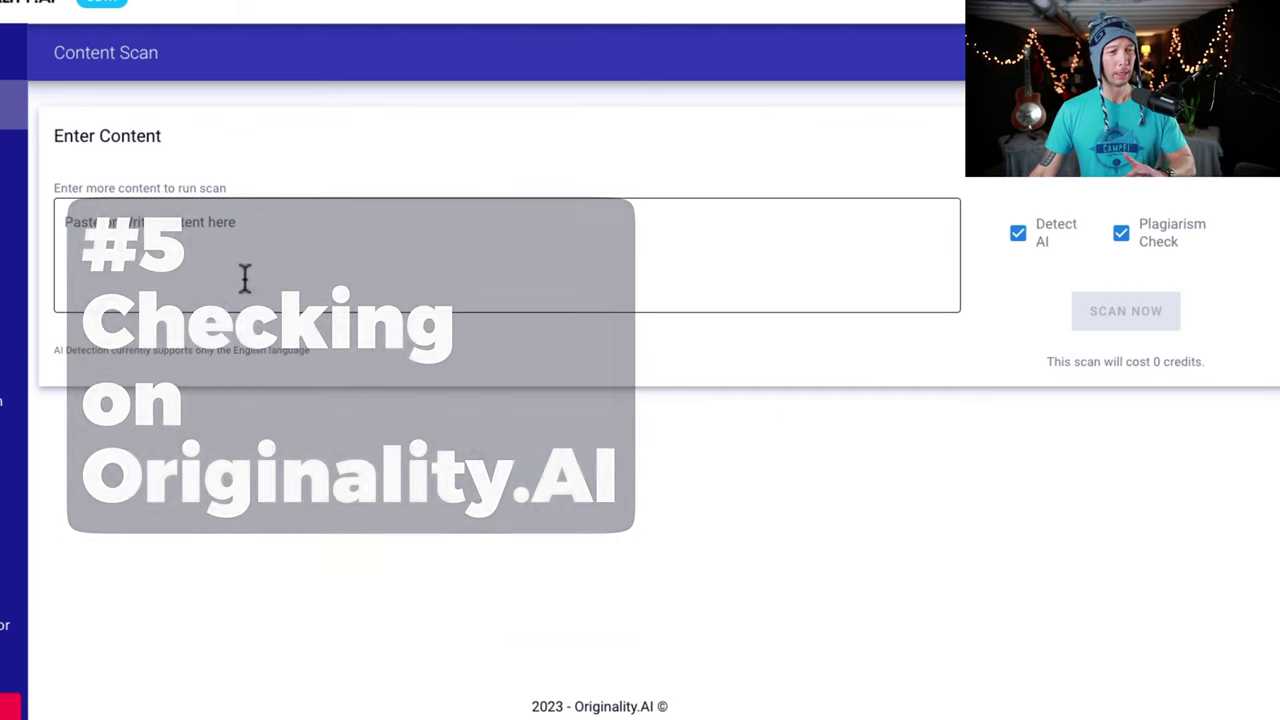
- Paste the generated blog post into the Originality.AI content scan, run the AI and plagiarism checks, and review the results
left_click(245, 278)
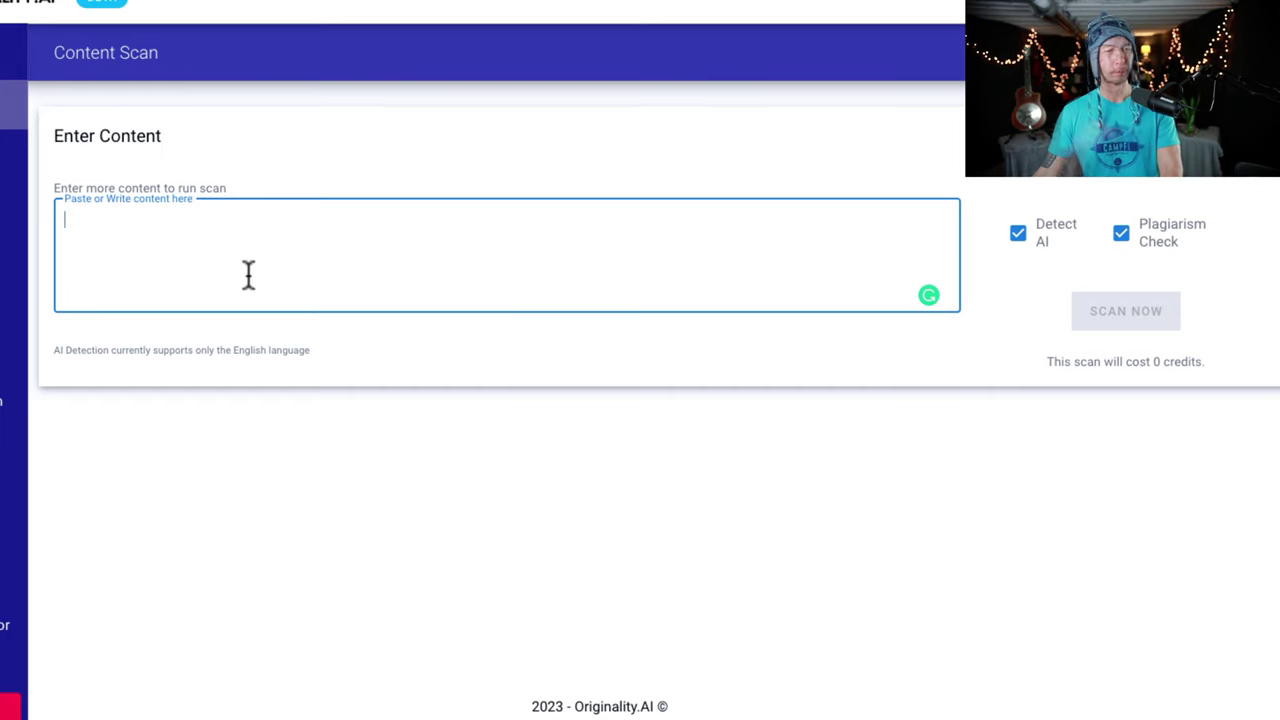
key("ctrl+v")
scroll(500, 450, "down", 2)
left_click(100, 628)
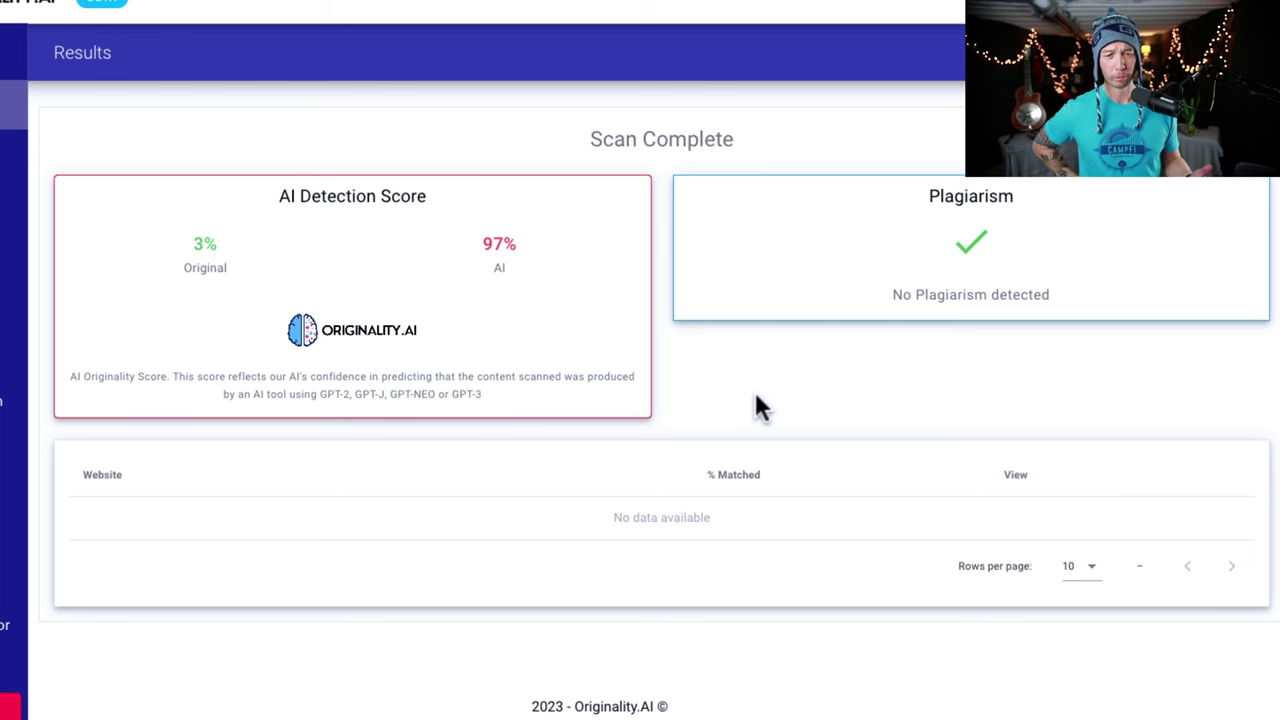
double_click(960, 197)
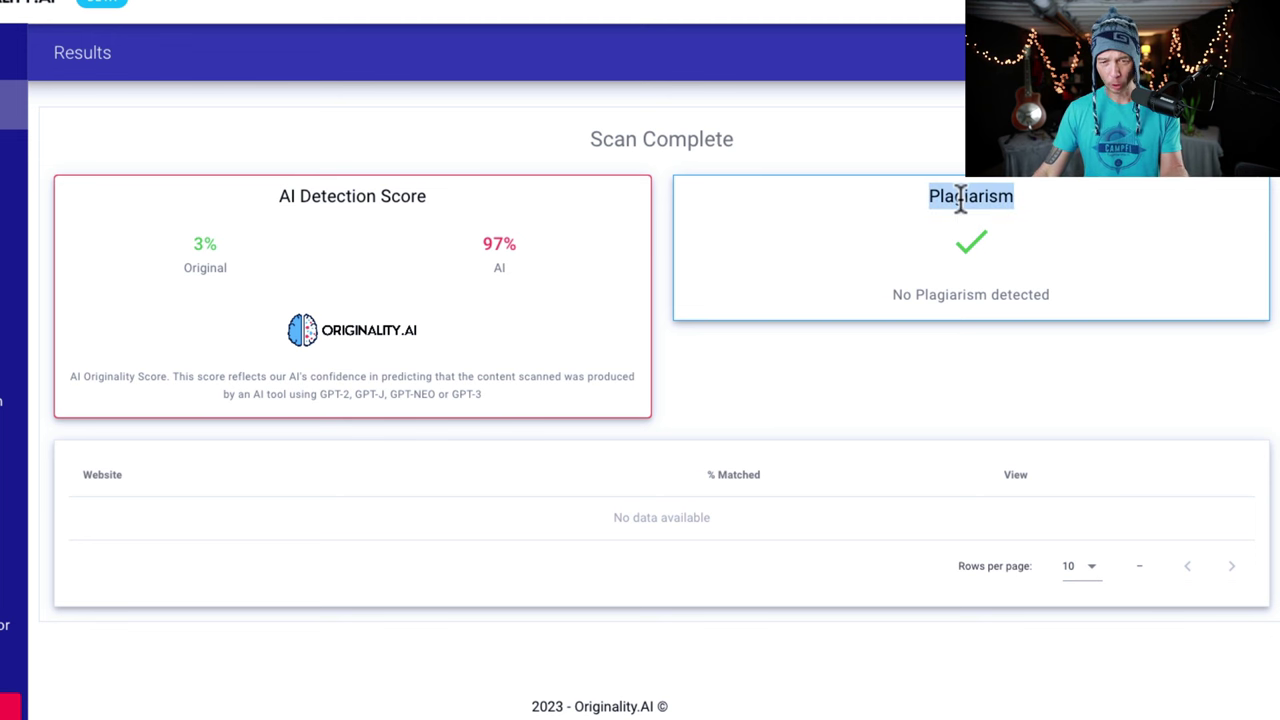
left_click(815, 399)
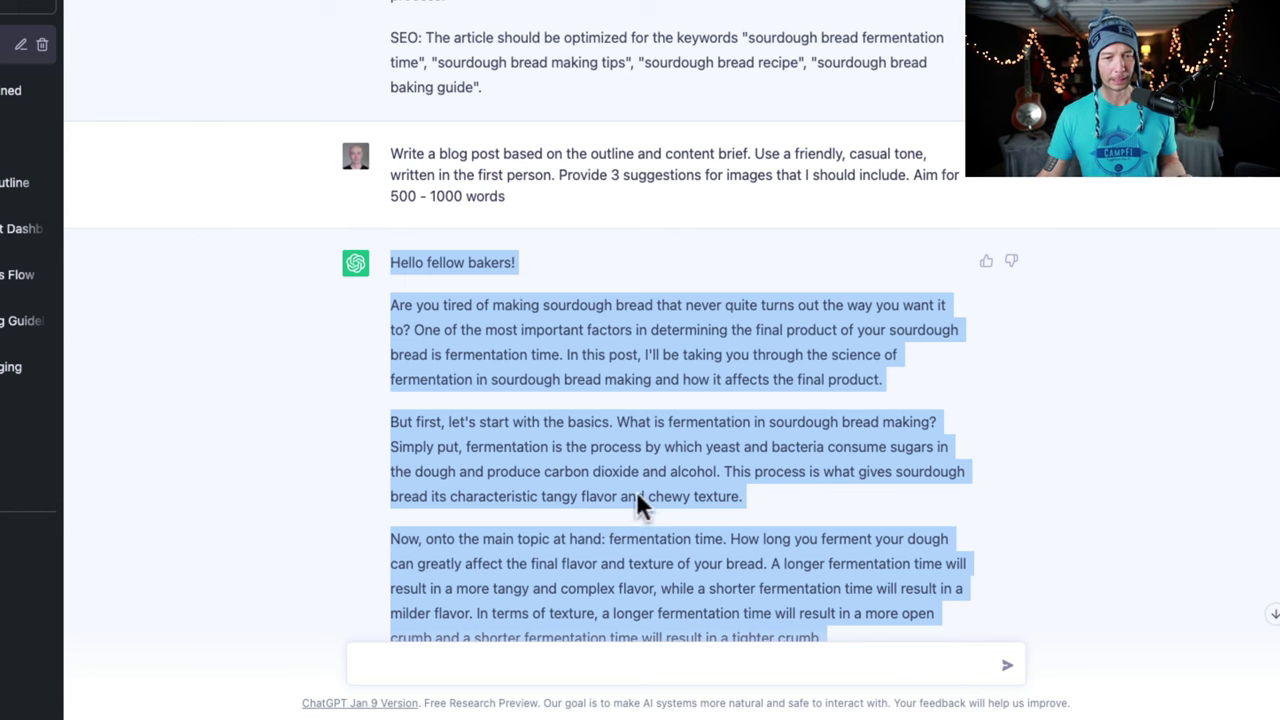
scroll(653, 466, "down", 4)
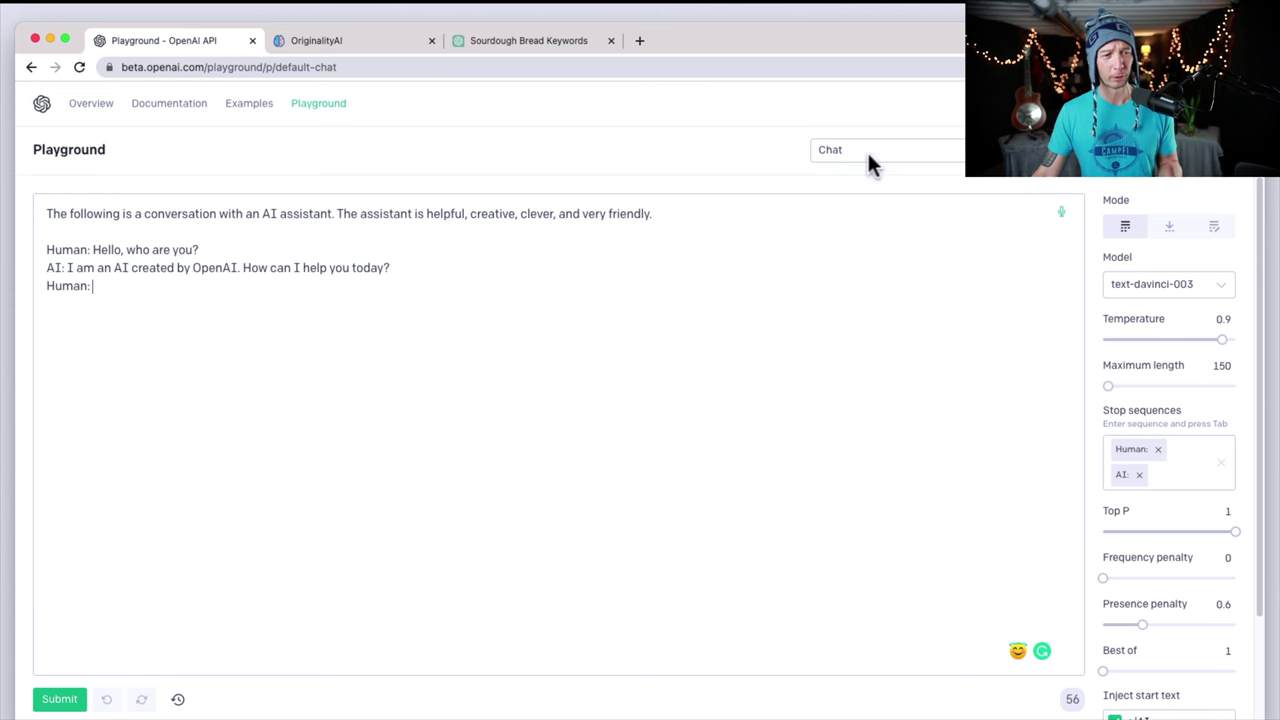
left_click(911, 352)
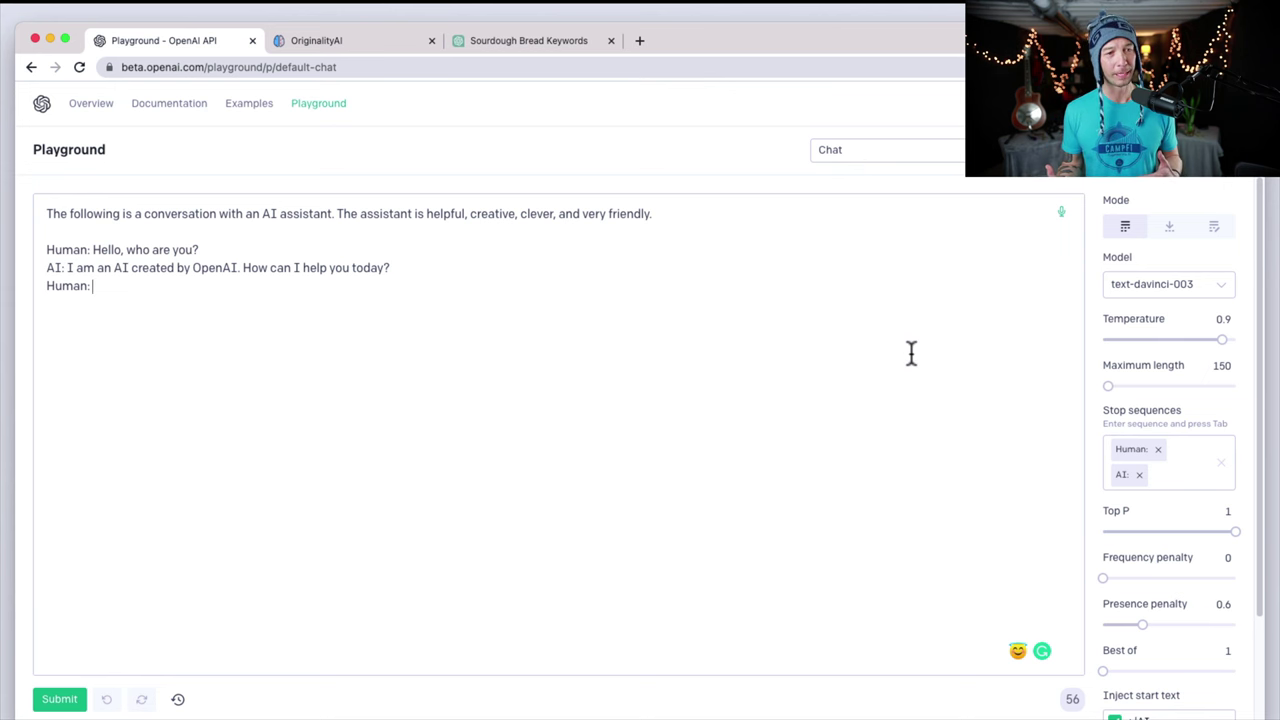